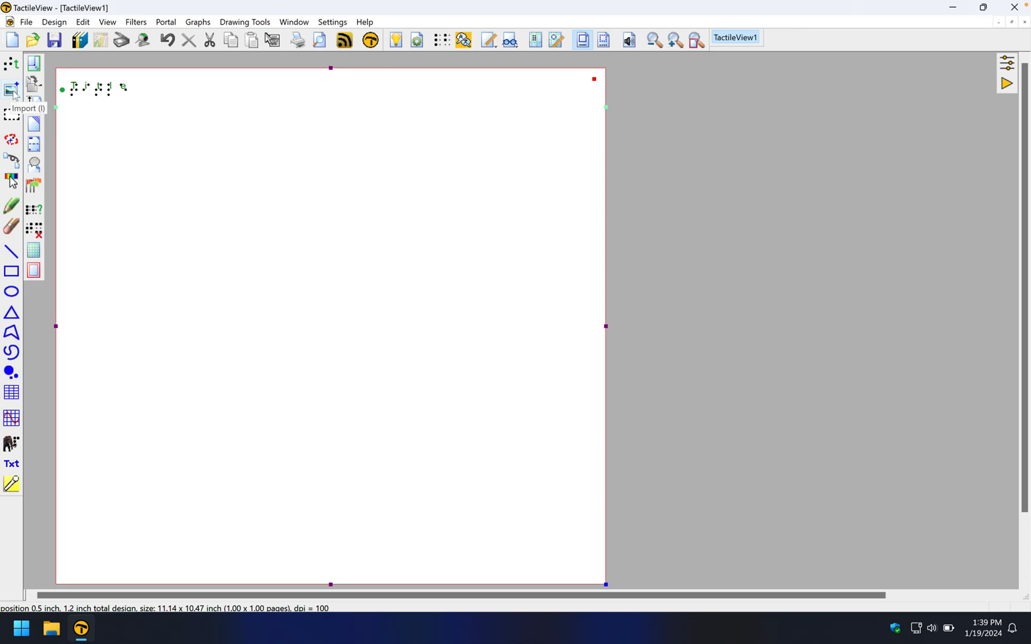
- Open the Select a Figure library via Import > Add Figure and move its window up-left
click(14, 94)
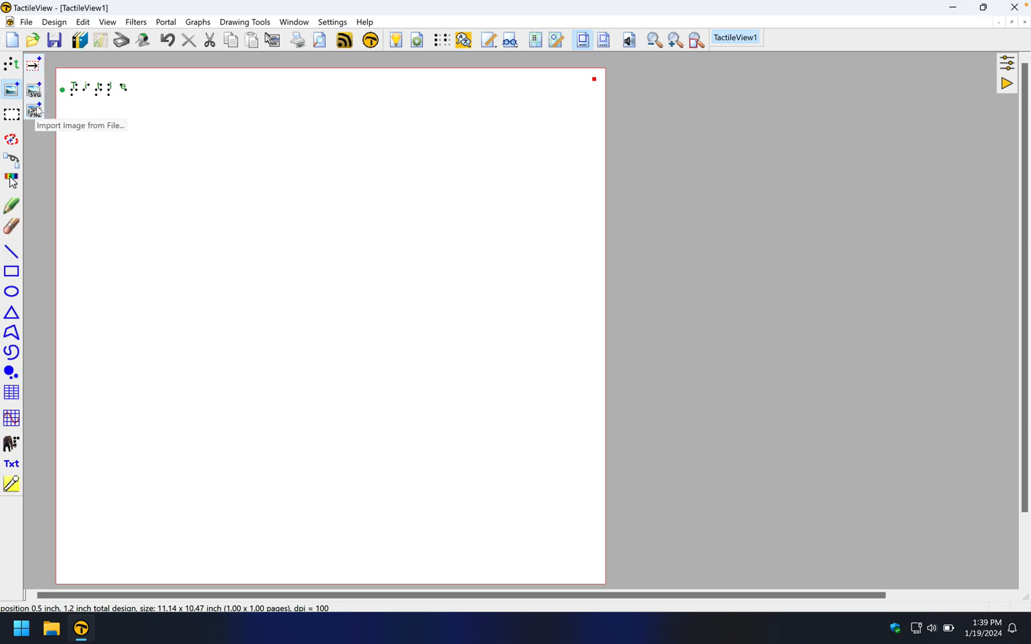
click(35, 68)
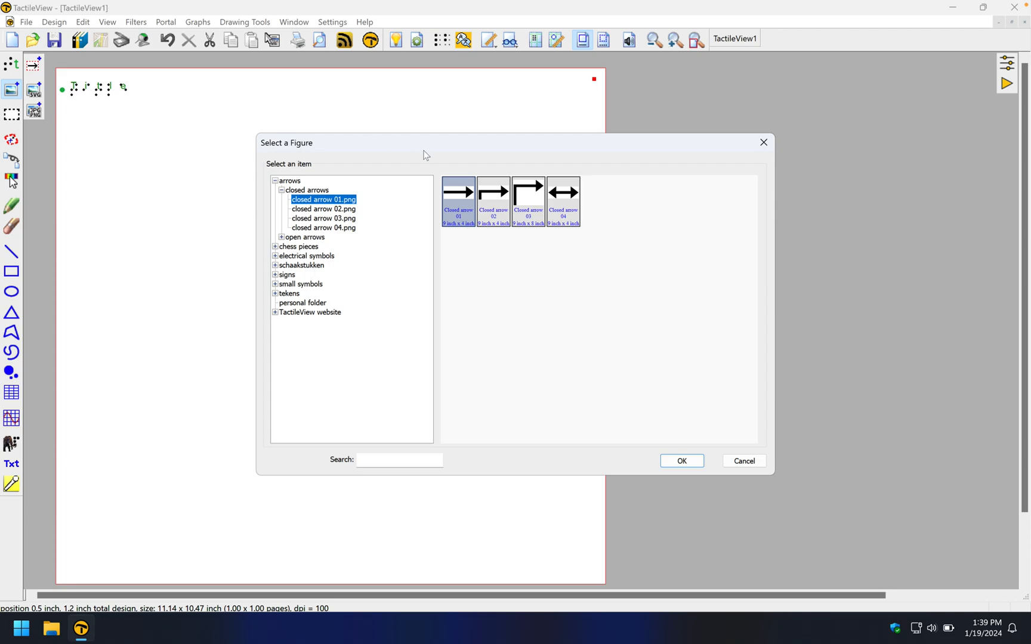
drag(421, 145, 402, 100)
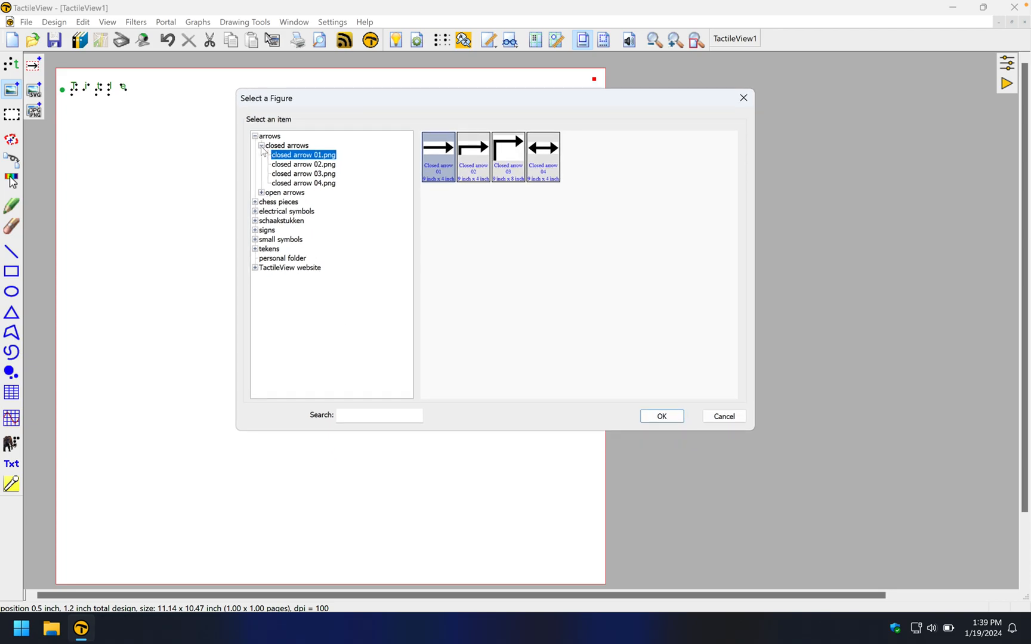
- Browse the chess pieces, electrical, schaakstukken, signs, symbols, tekens, website and personal folder categories
click(276, 204)
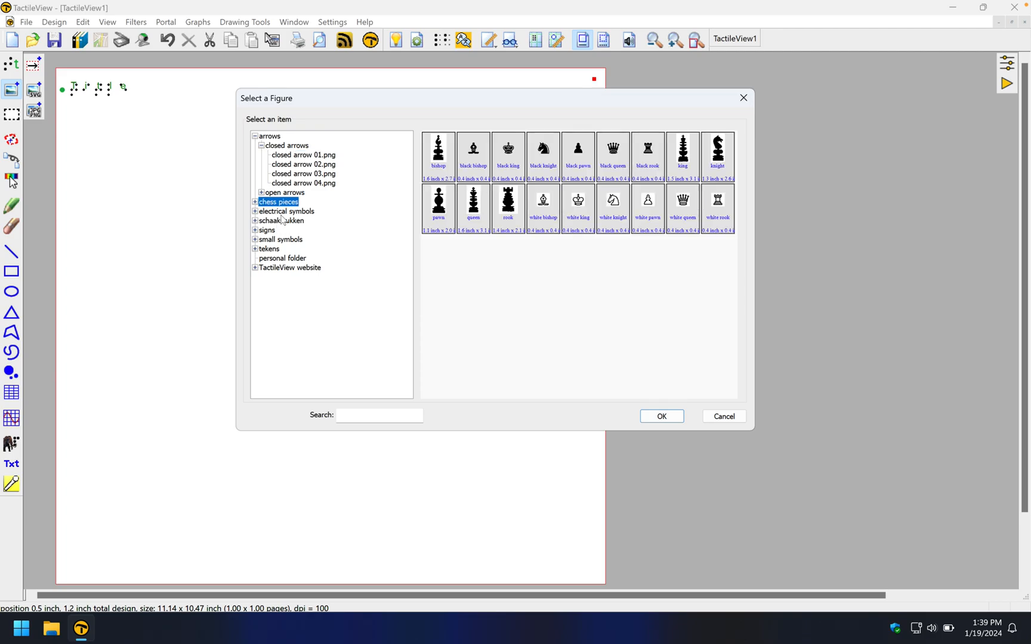
click(283, 212)
click(284, 221)
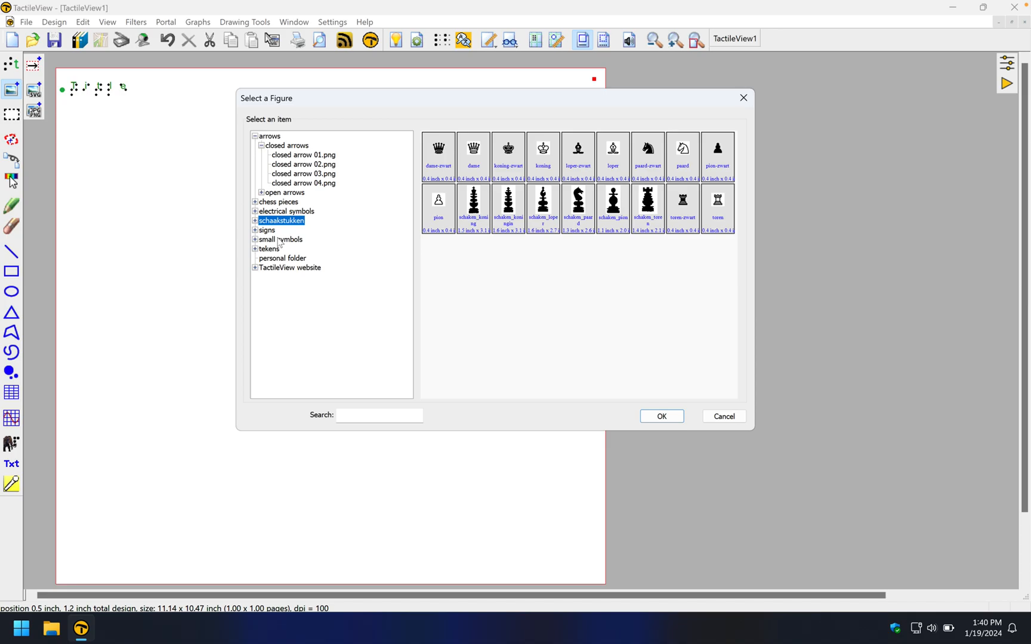
click(276, 232)
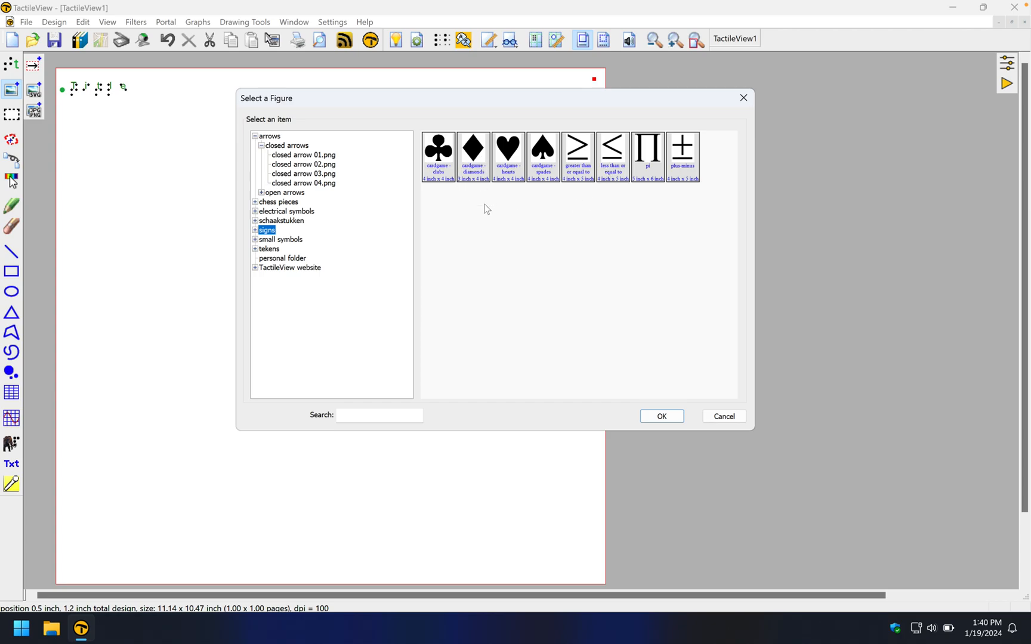
click(290, 241)
click(278, 250)
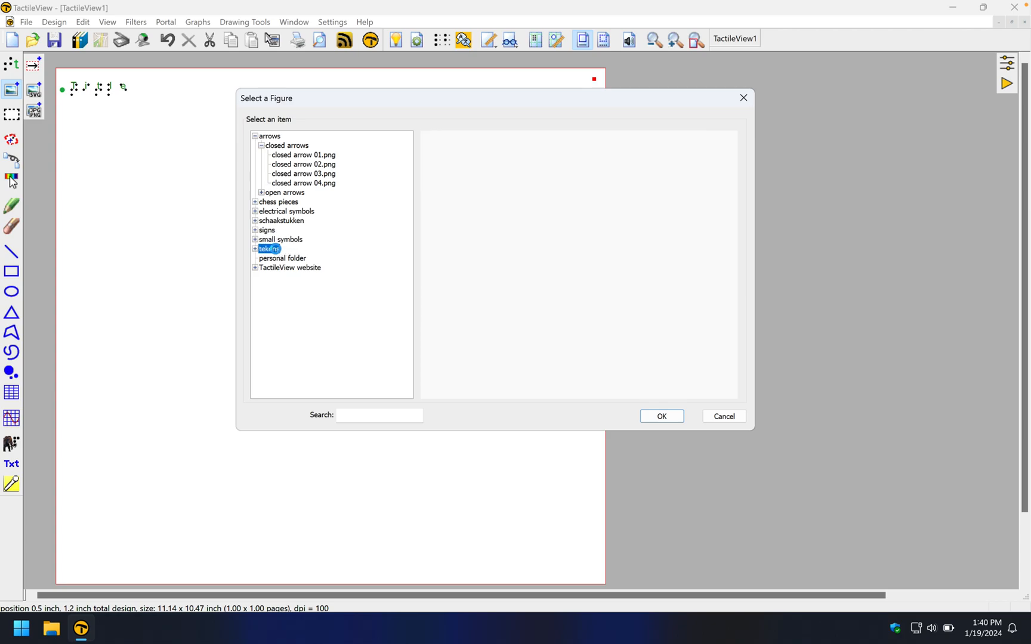
click(280, 261)
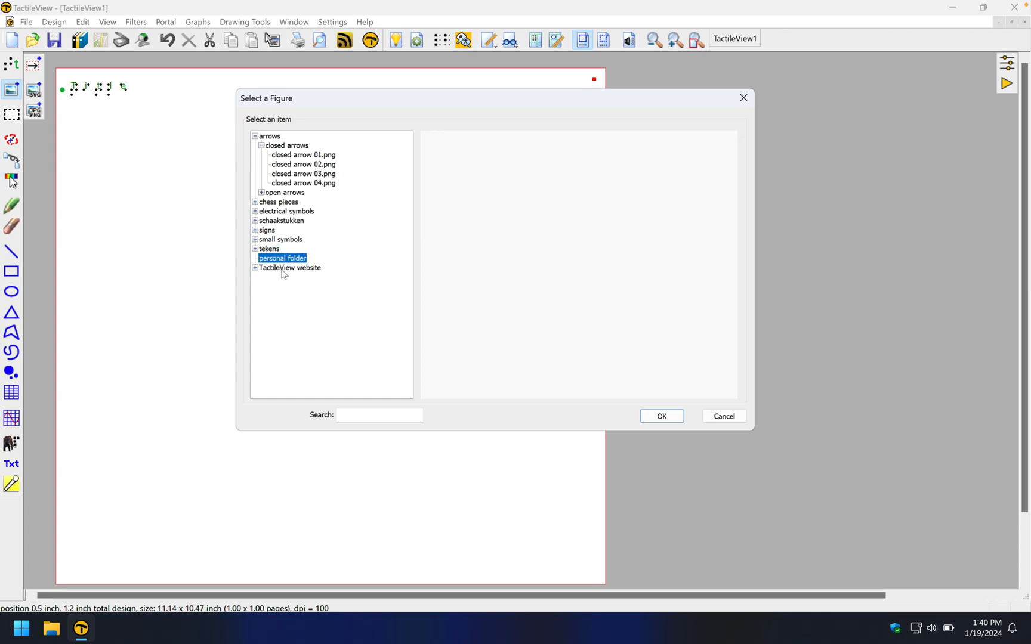
click(284, 272)
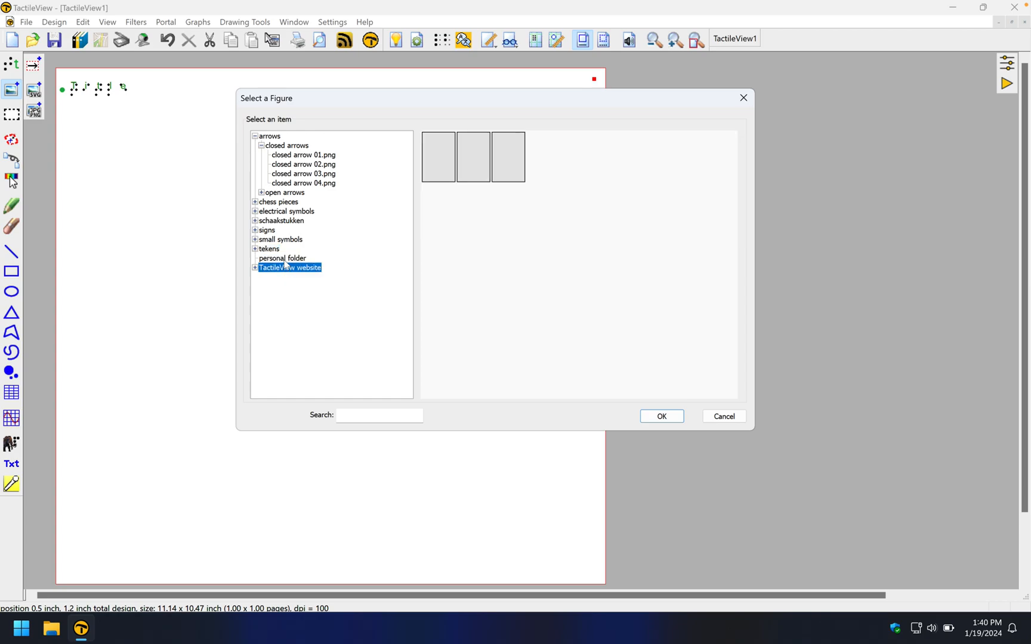
click(286, 260)
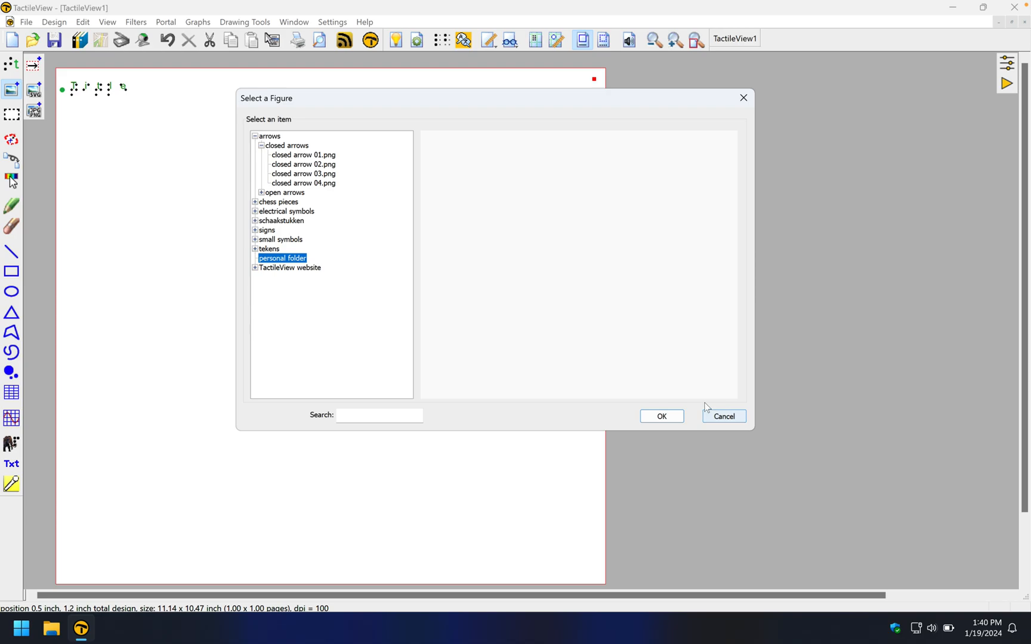
- Cancel the Select a Figure dialog without adding a figure, then bring back the Import options
click(726, 417)
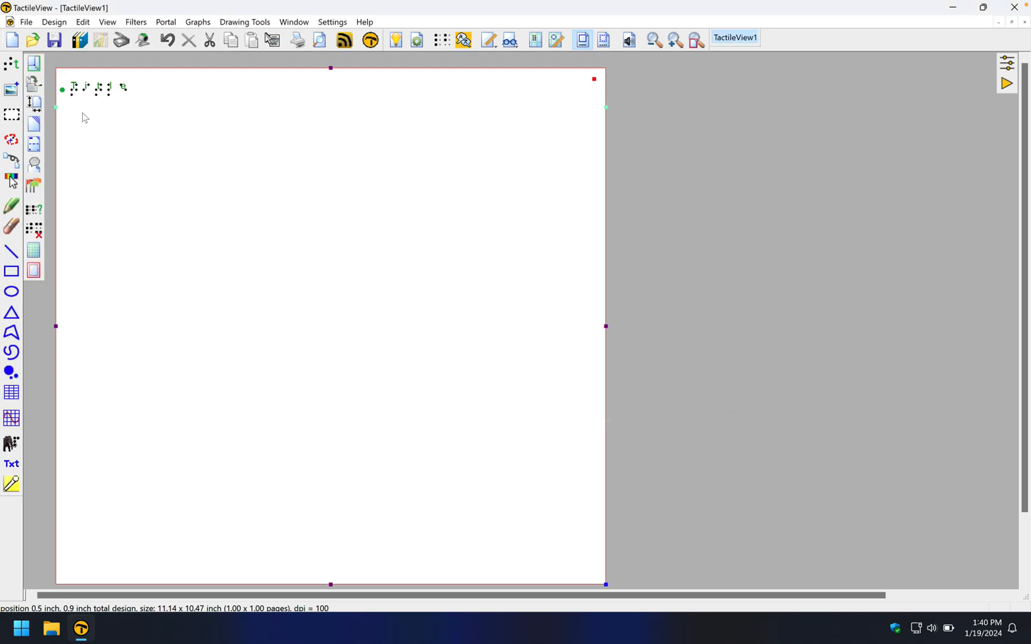
click(11, 89)
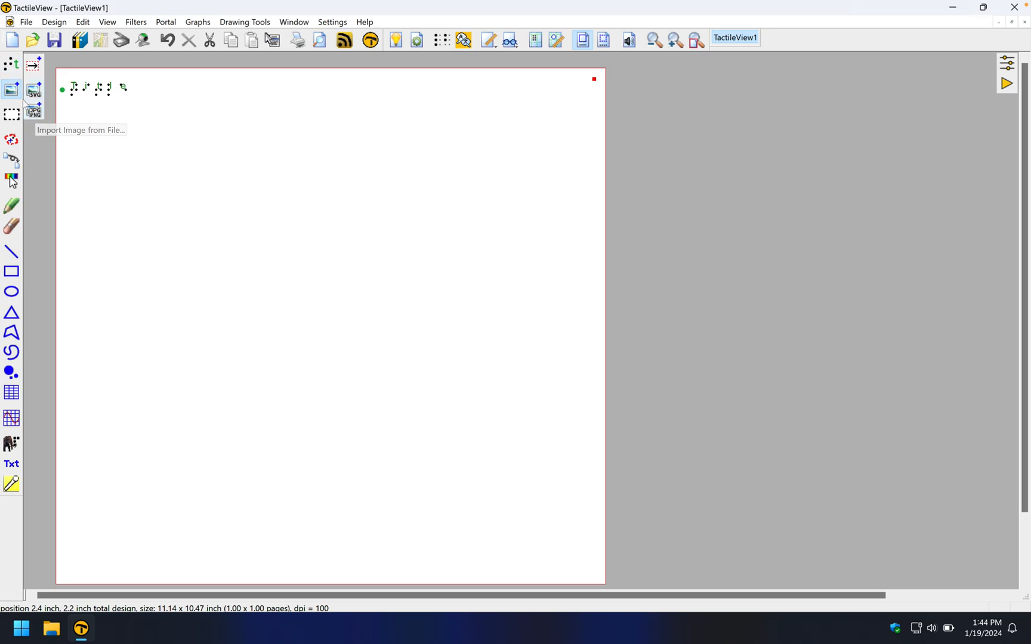
- Import the picture nicubunu_Toy_rocket.png and place it on the page
click(37, 115)
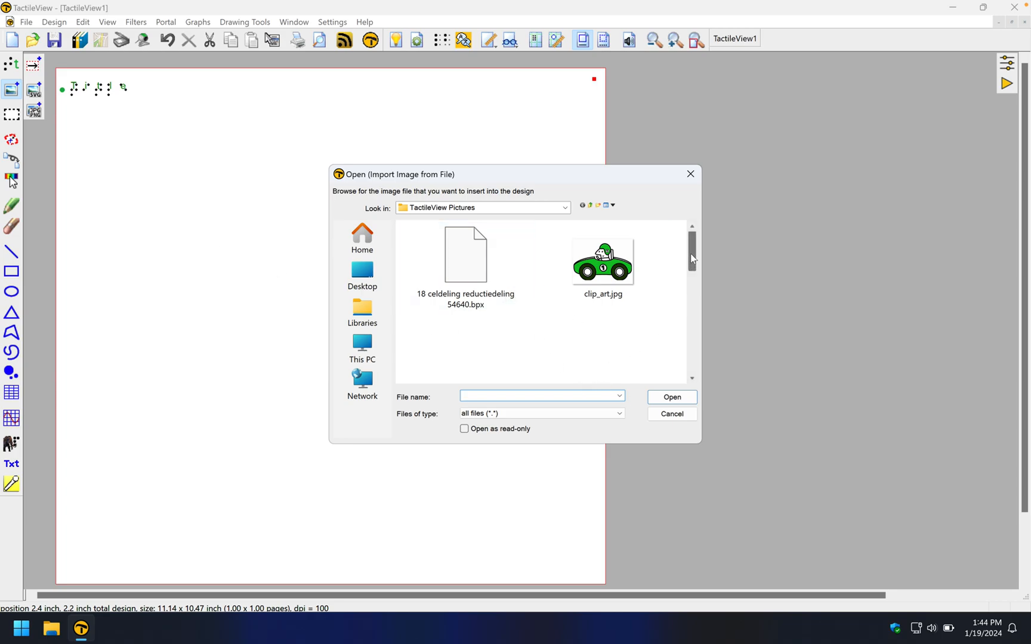
drag(691, 254, 693, 326)
click(461, 302)
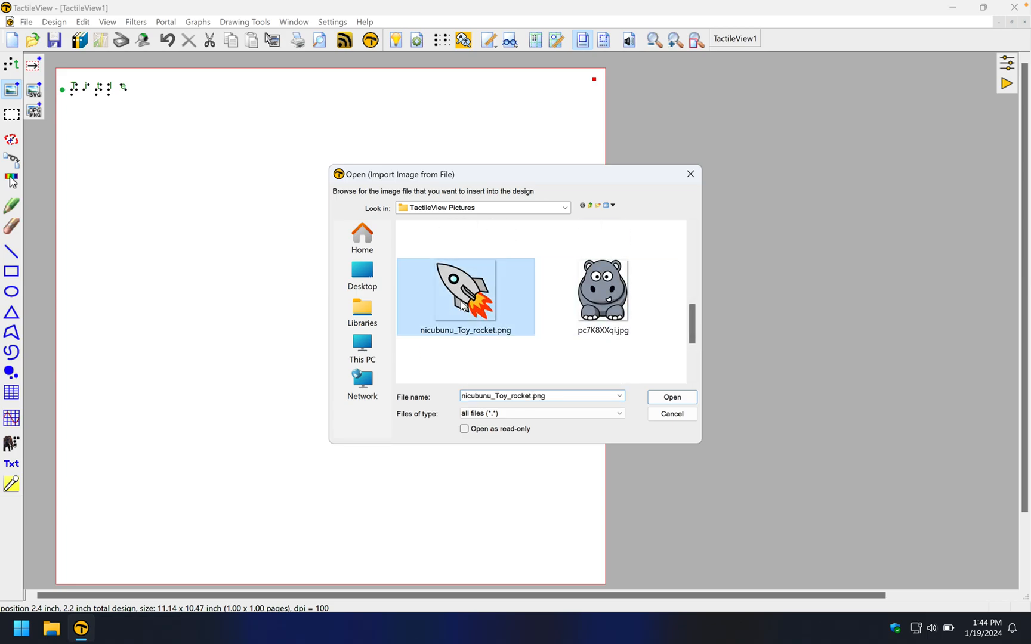
click(675, 399)
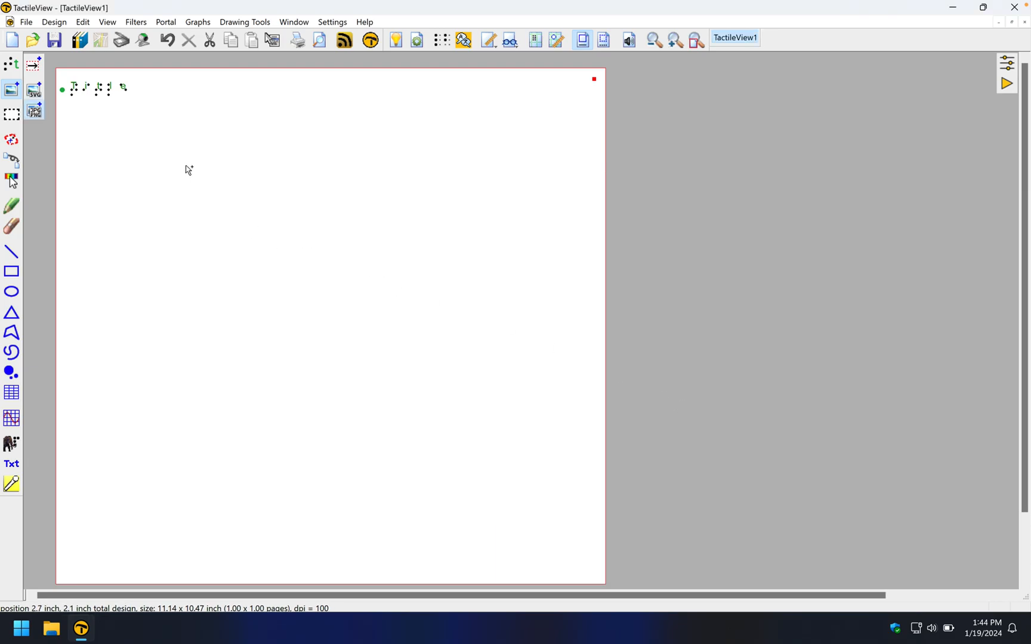
click(159, 151)
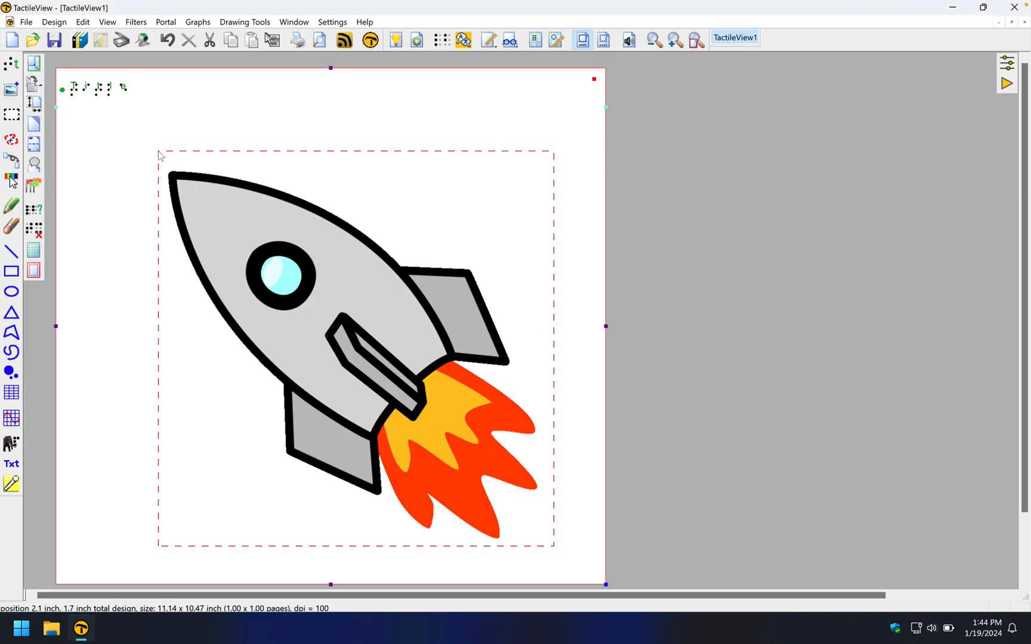
- Enlarge the rocket to 9.2 x 9.2 inches, shift it up, and deselect it
click(270, 247)
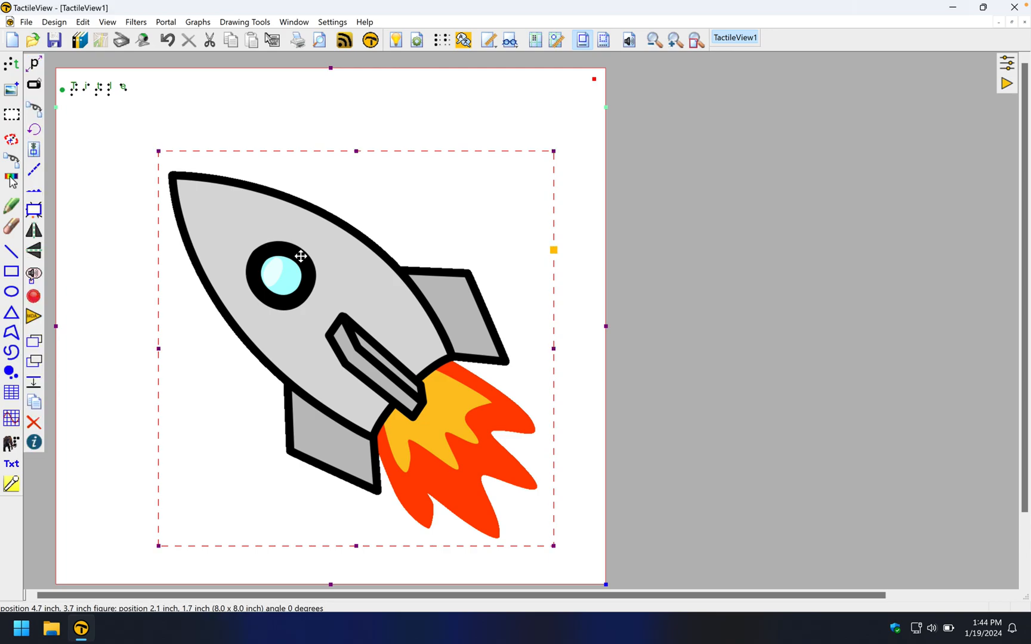
drag(301, 256, 244, 222)
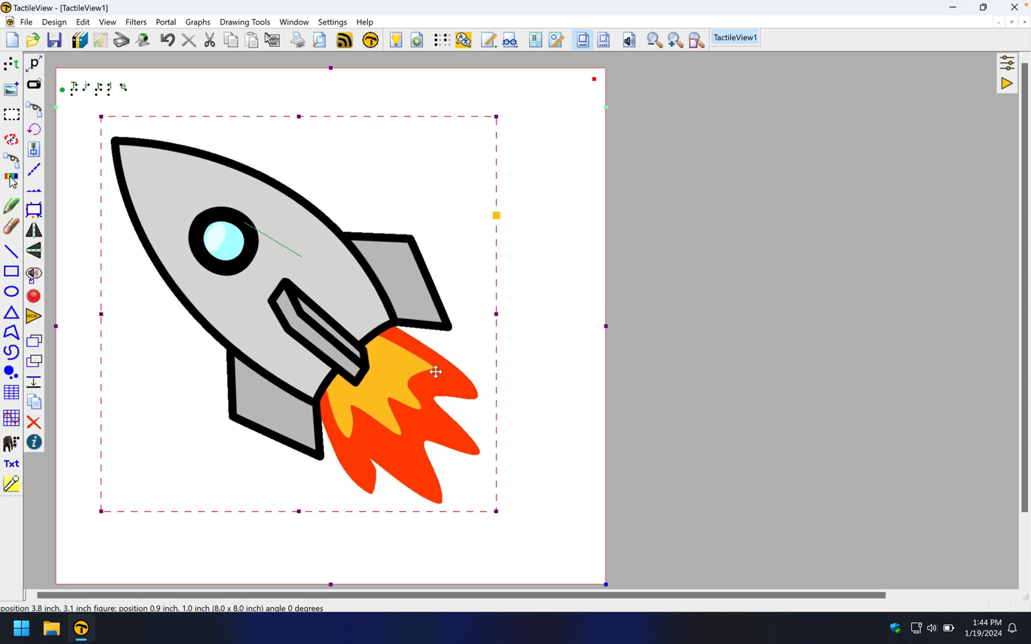
drag(496, 512, 557, 572)
drag(432, 469, 438, 456)
click(100, 92)
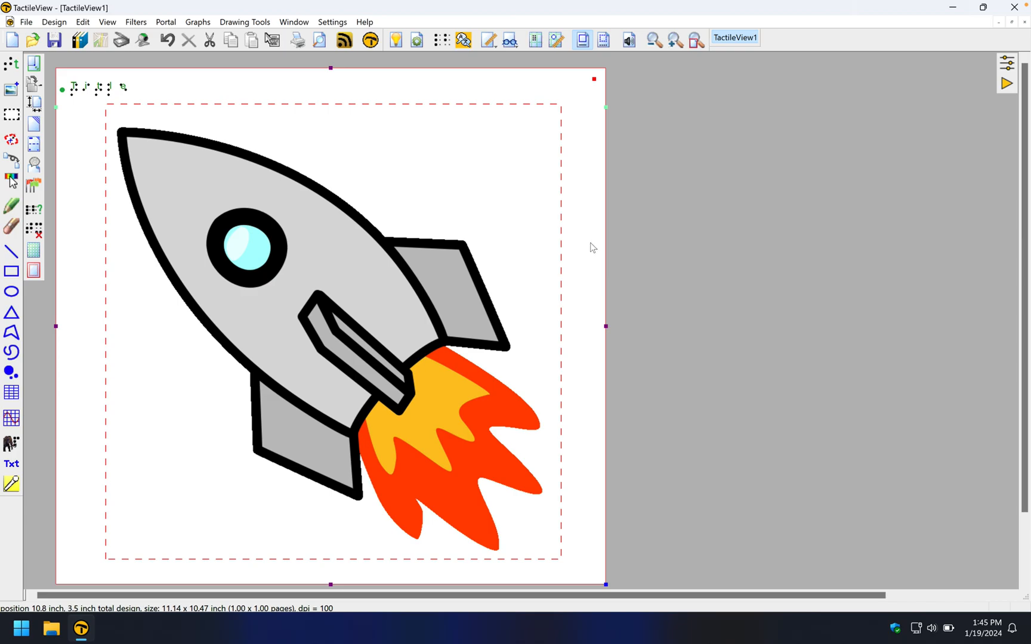
click(604, 41)
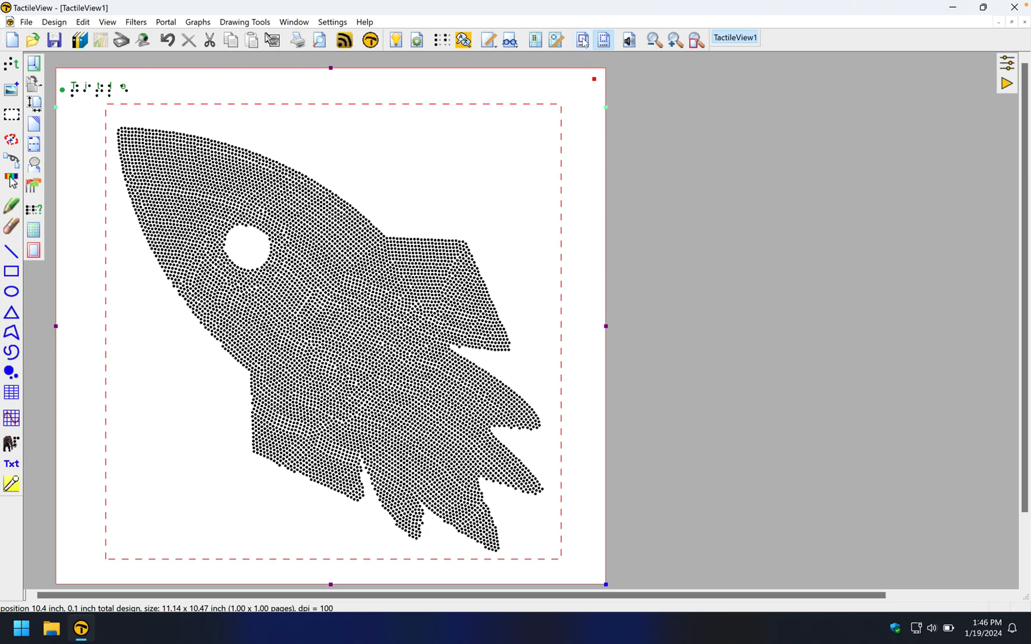
click(583, 40)
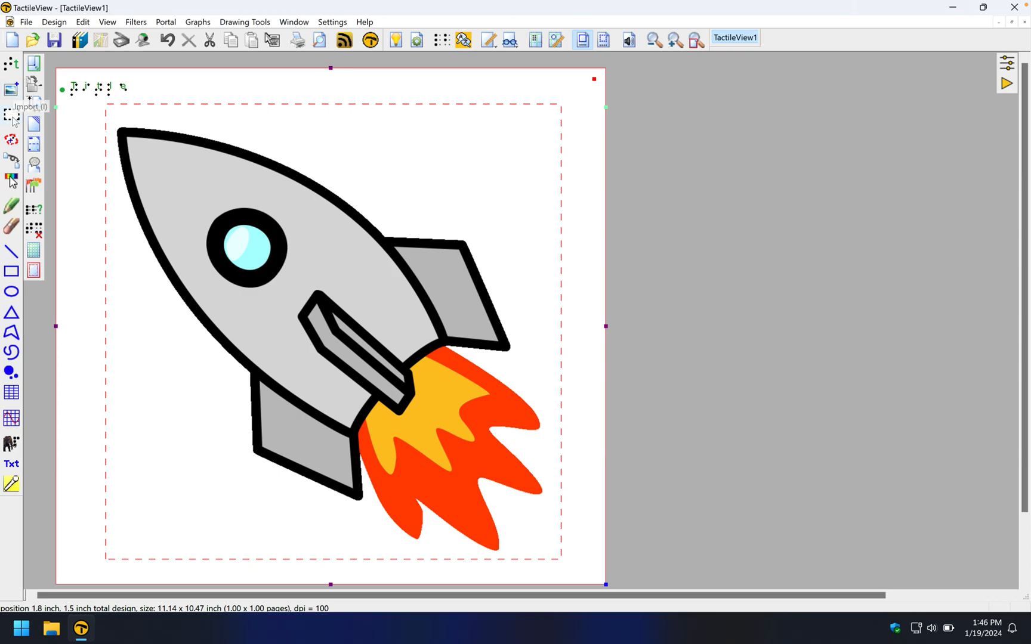
click(11, 161)
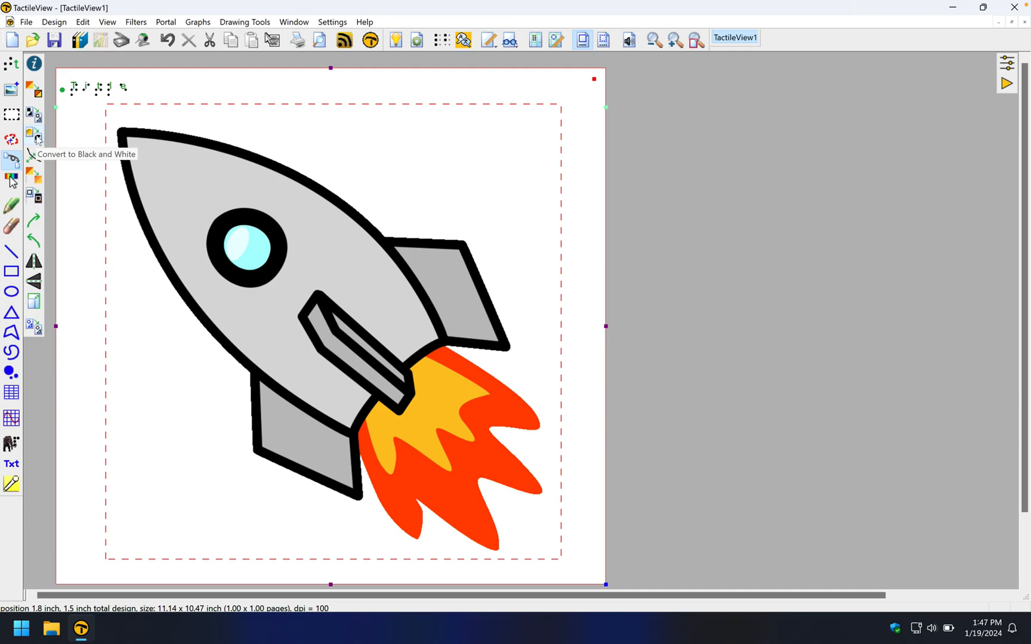
click(51, 143)
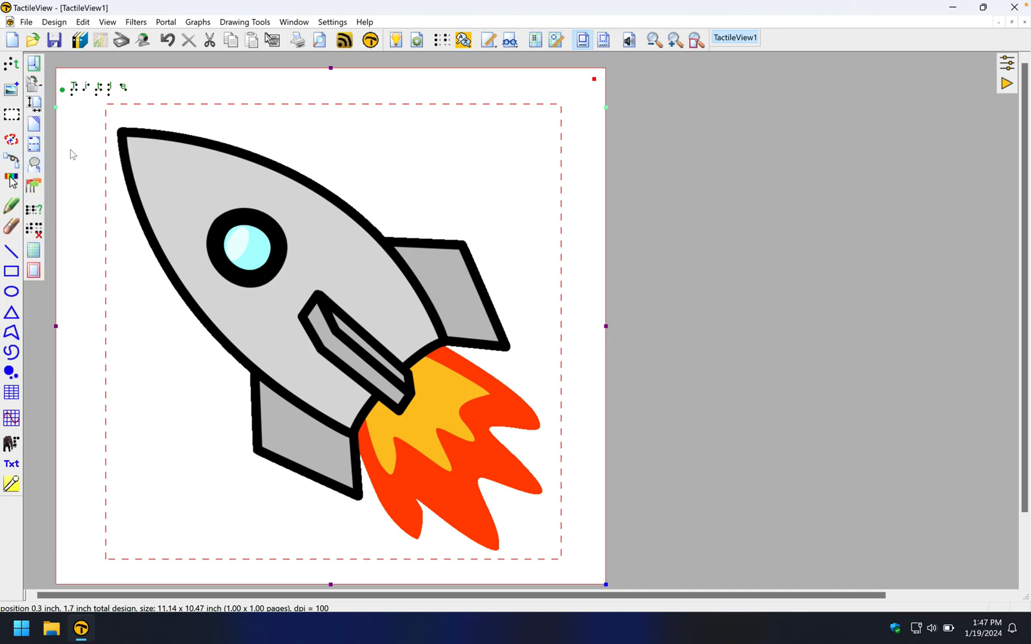
- Open the Filters menu in the menu bar
click(135, 22)
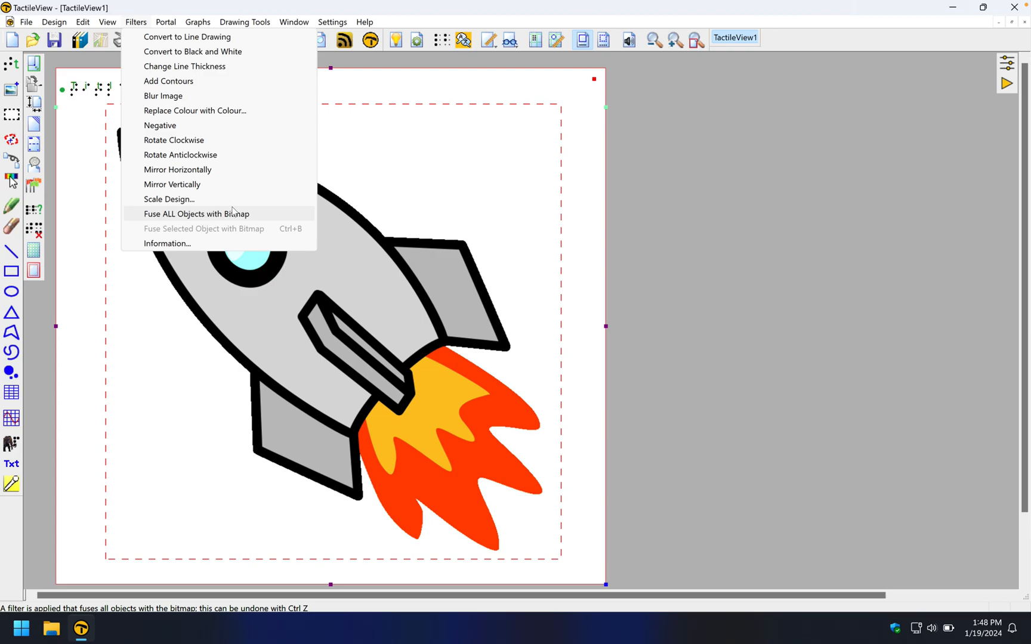
- Select the rocket picture with a slight nudge and reopen the Filters menu
click(353, 95)
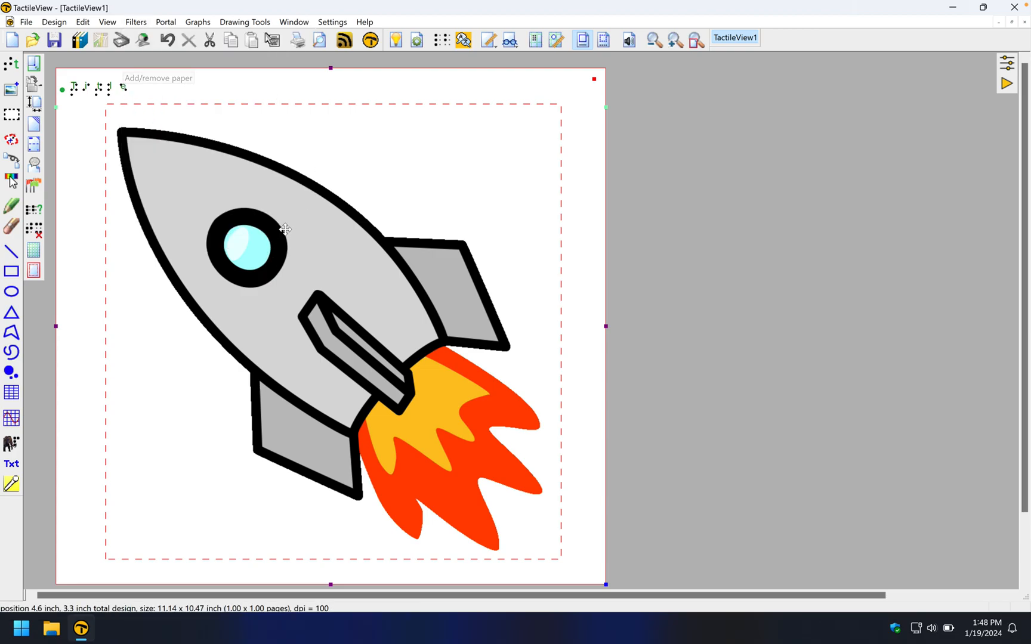
mouse_move(287, 230)
mouse_down()
mouse_move(265, 233)
mouse_move(287, 232)
mouse_up()
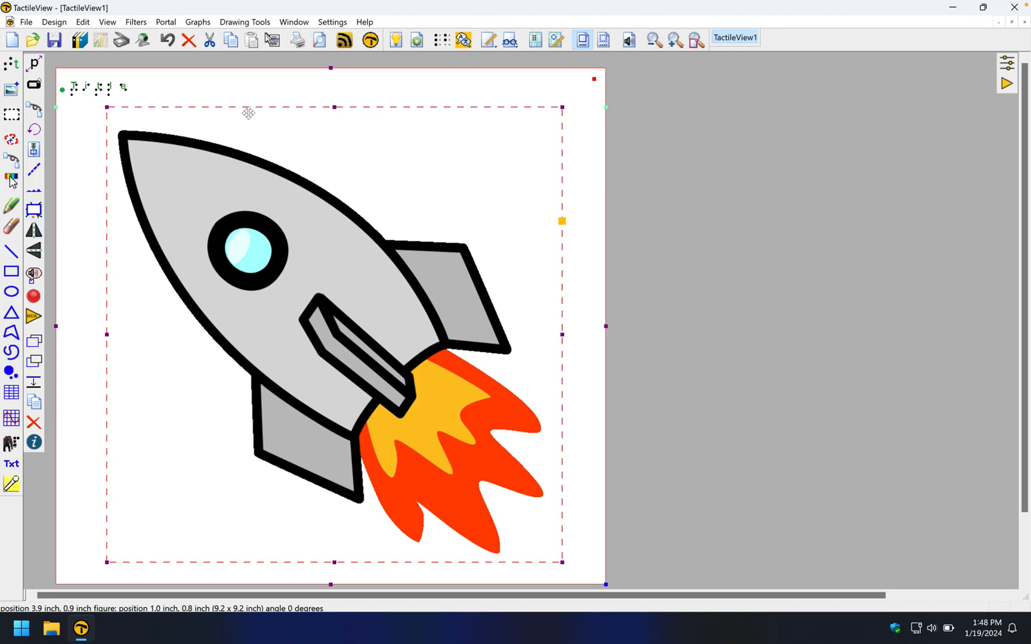
click(137, 22)
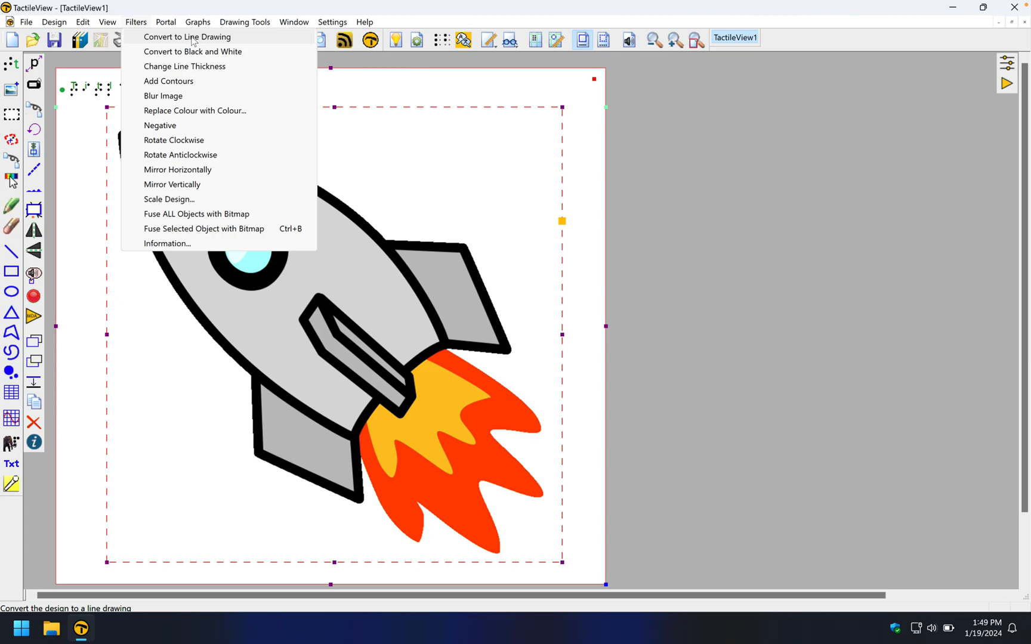
- Apply Convert to Line Drawing to the rocket and tune the threshold to about 45
click(193, 37)
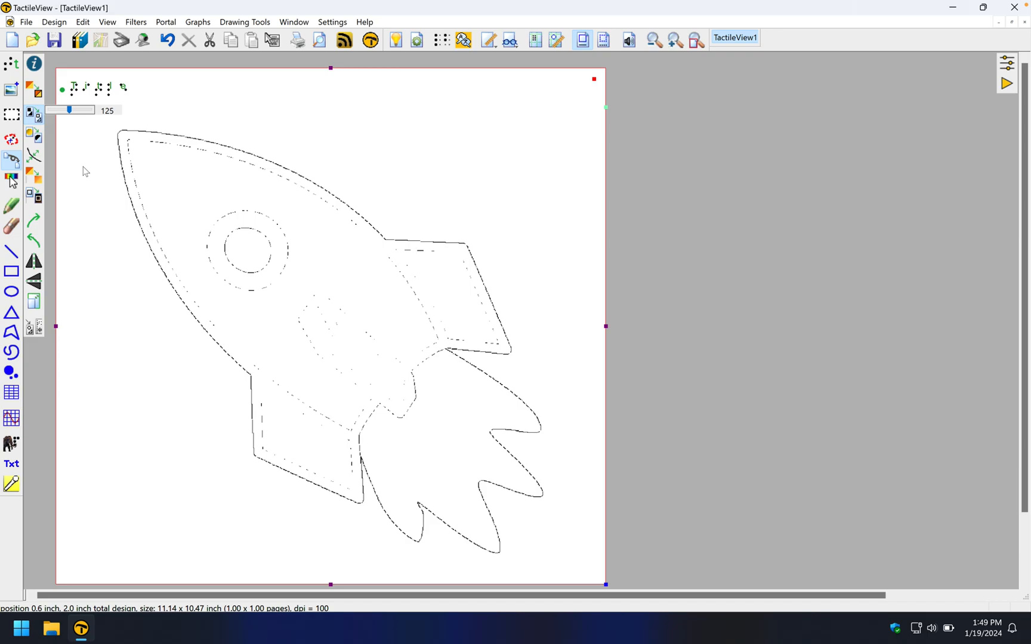
key(Left)
key(Left)
key(Left)
key(Left)
key(Left)
key(Left)
key(Left)
key(Left)
key(Left)
key(Left)
key(Left)
key(Left)
key(Left)
key(Left)
key(Left)
key(Left)
key(Left)
key(Left)
key(Left)
key(Left)
key(Left)
key(Left)
key(Left)
key(Left)
key(Left)
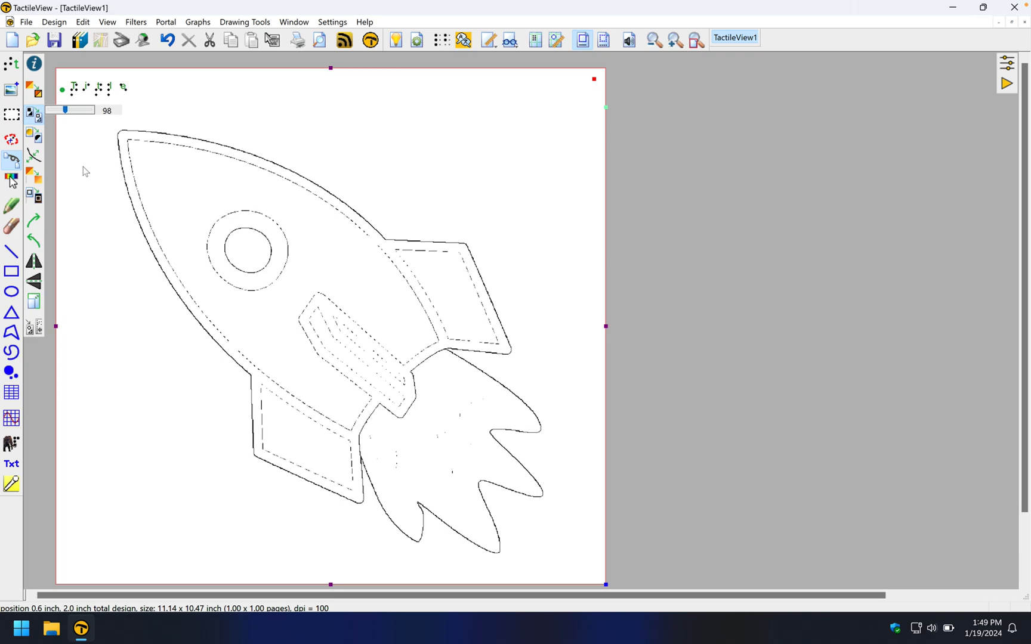
key(Left)
key(Left)
key(Left)
key(Left)
key(Left)
key(Left)
key(Left)
key(Left)
key(Left)
key(Left)
key(Left)
key(Left)
key(Left)
key(Left)
key(Left)
key(Left)
key(Left)
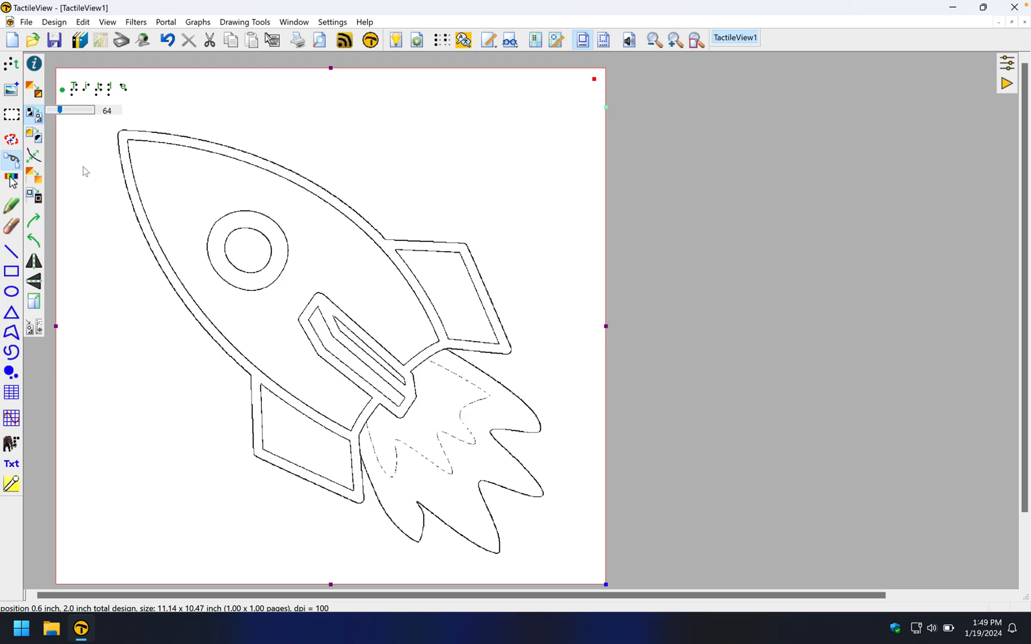
key(Left)
key(Left)
key(Left)
key(Left)
key(Left)
key(Left)
key(Left)
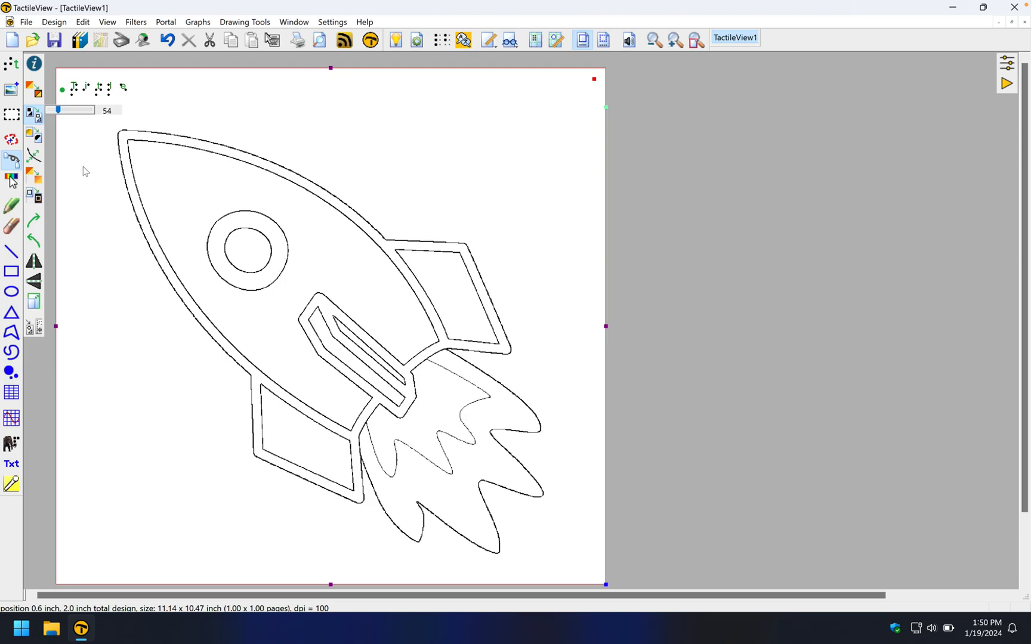
key(Left)
key(Left)
key(Left)
key(Left)
drag(59, 113, 50, 115)
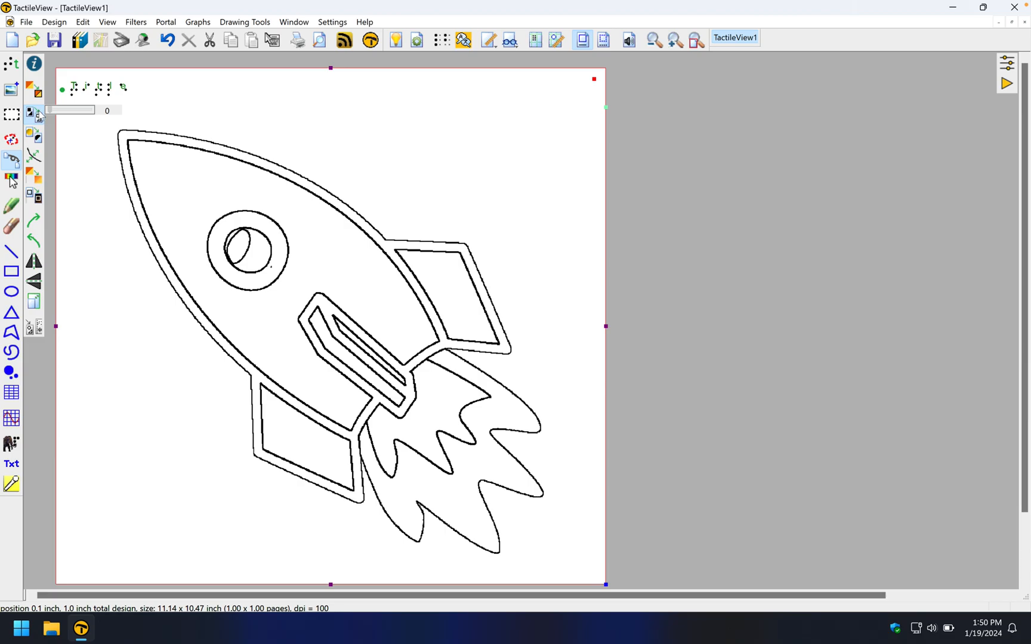
mouse_move(47, 111)
mouse_down()
mouse_move(84, 115)
mouse_move(60, 117)
mouse_up()
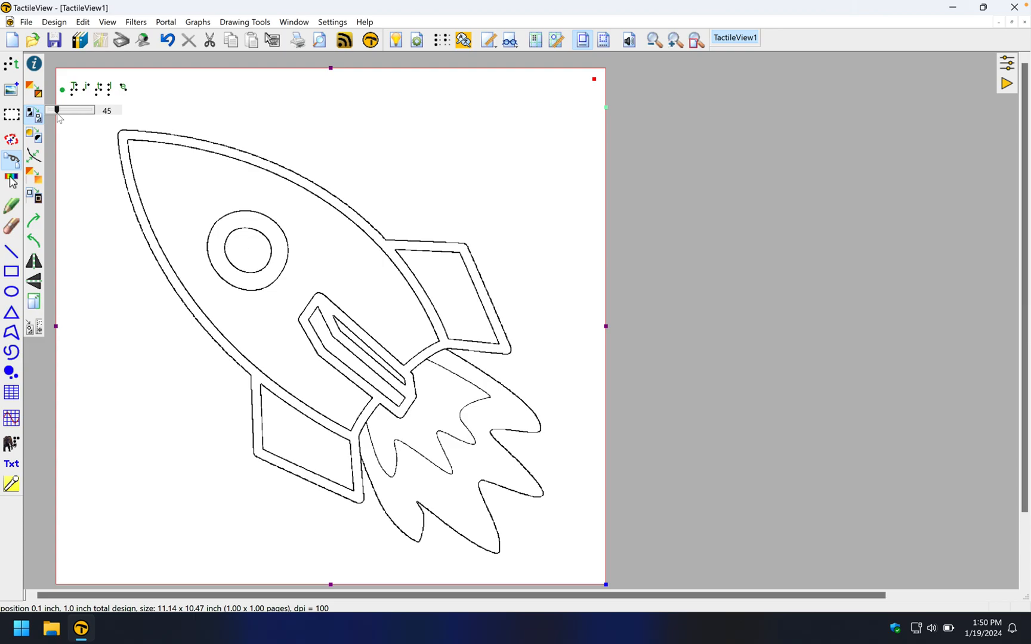
- Accept the threshold and switch to Dot View to see the rocket outlines as embossed dots
click(195, 111)
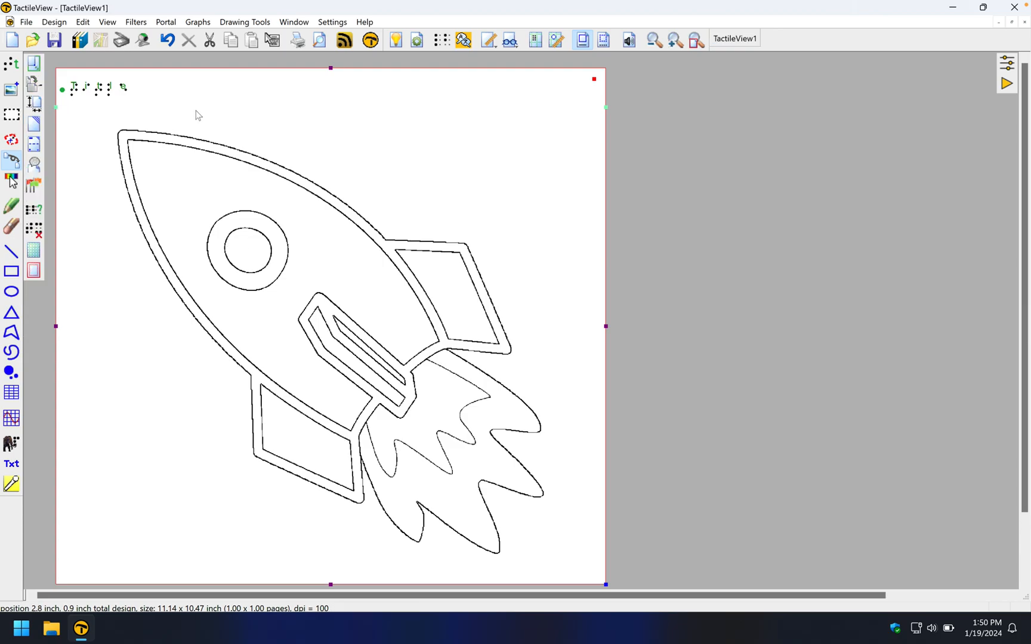
click(604, 39)
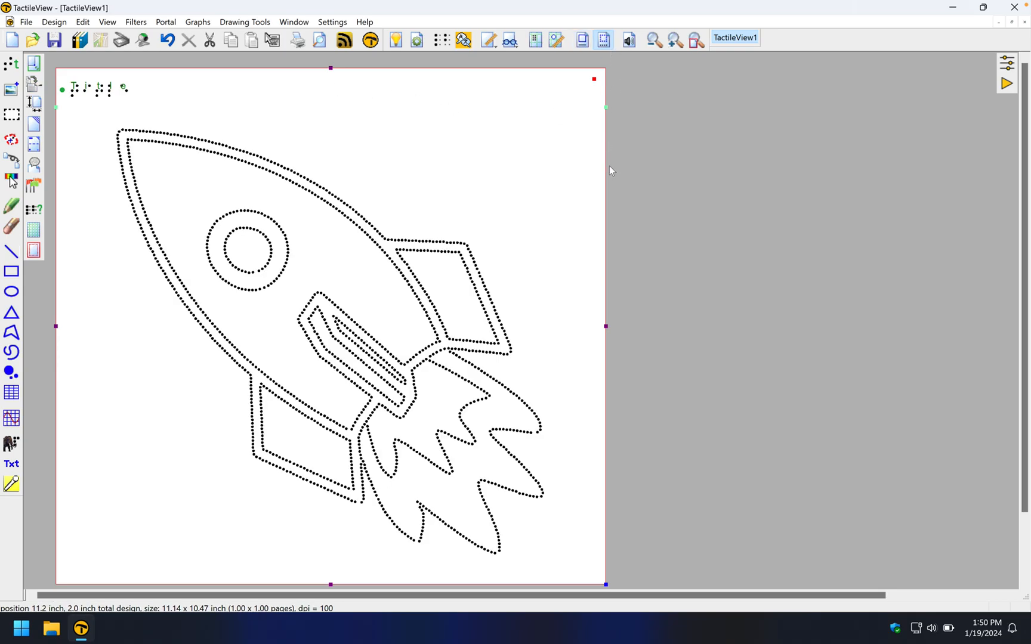